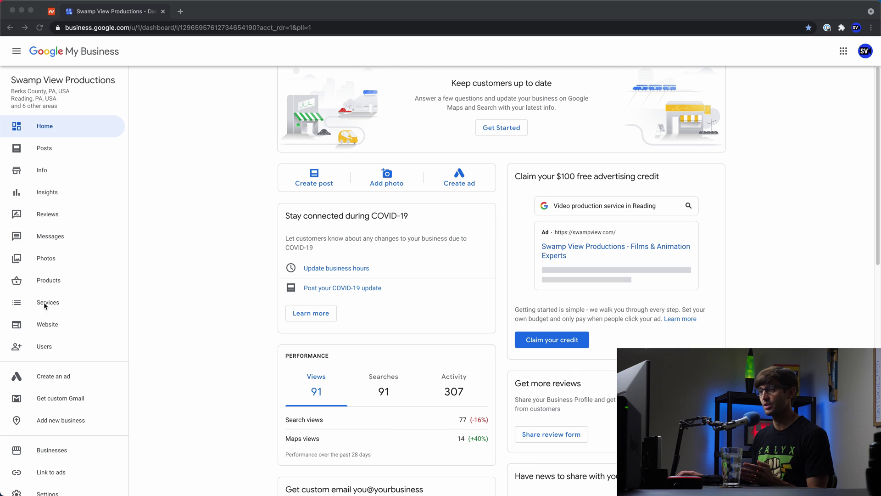
Open the Website editor and select 'swampview' in the swampview.business.site address.
left_click(49, 327)
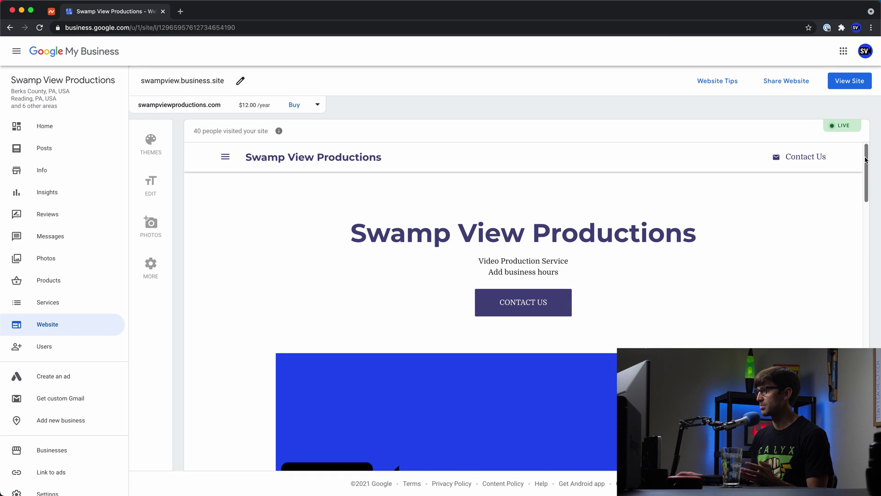
mouse_move(863, 158)
left_mouse_down()
mouse_move(865, 310)
mouse_move(871, 143)
left_mouse_up()
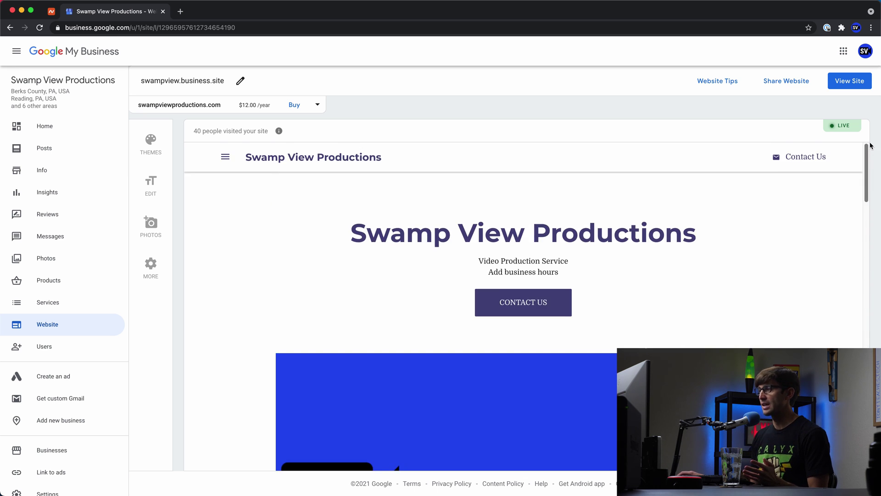
double_click(158, 81)
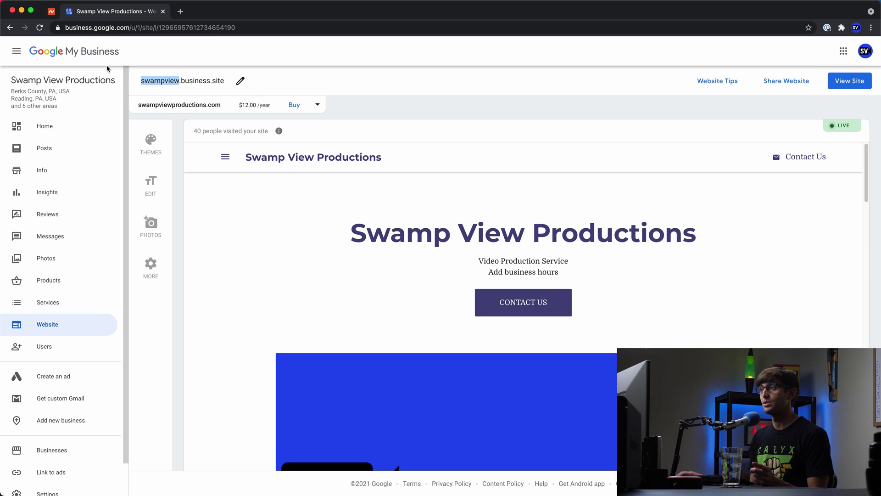
In Namecheap, select the likecommentsubscribe.club source address of the redirect to swampview.business.site.
left_click(53, 14)
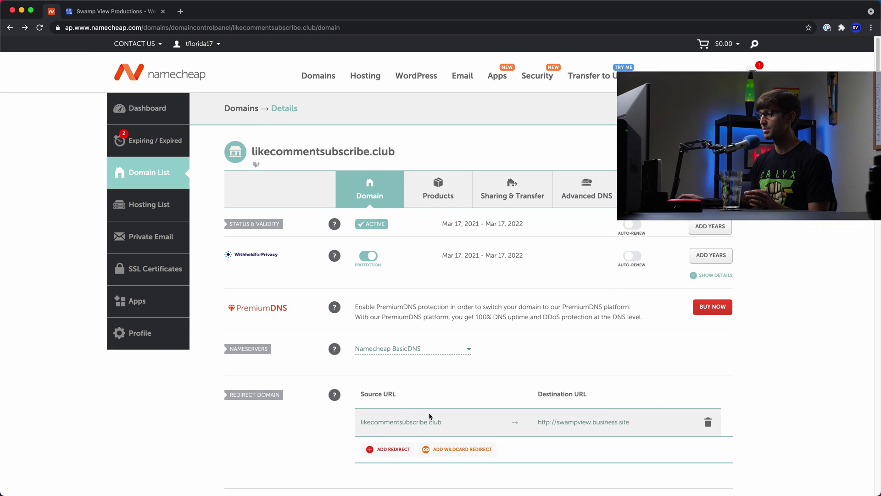
scroll(428, 412, "down", 1)
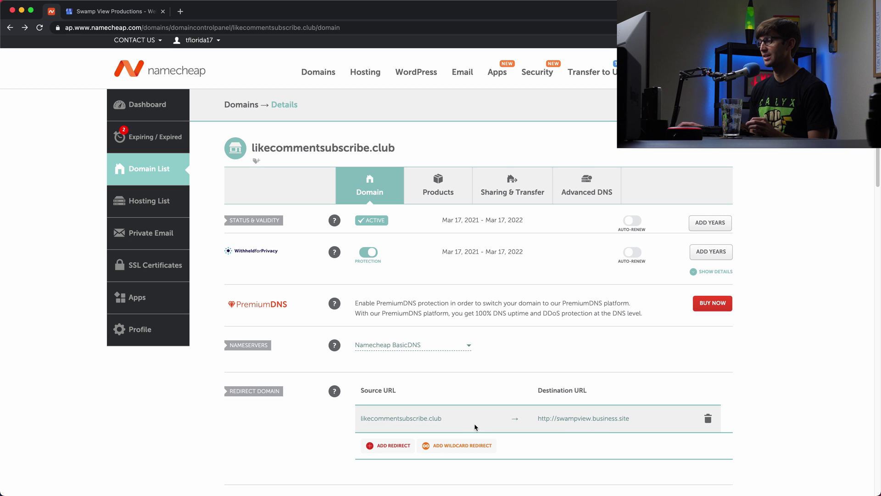
left_click(399, 418)
double_click(399, 416)
key("super+c")
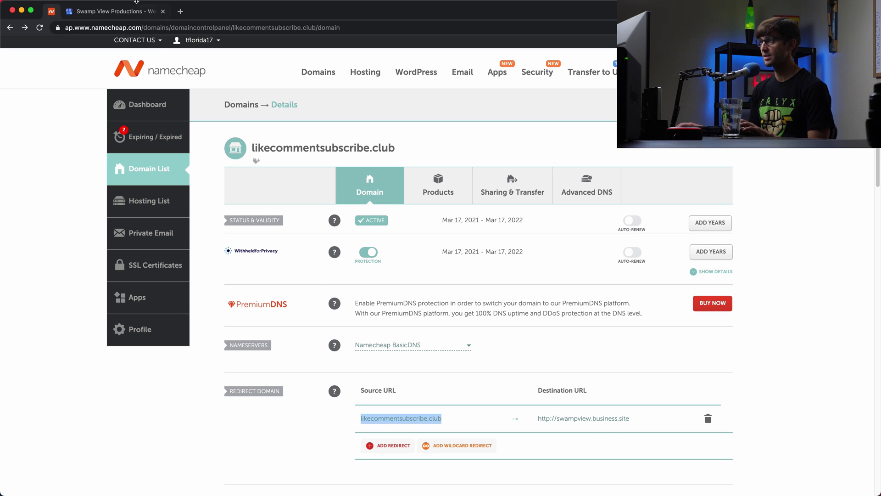
Load likecommentsubscribe.club in a new tab and confirm it lands on swampview.business.site.
left_click(180, 11)
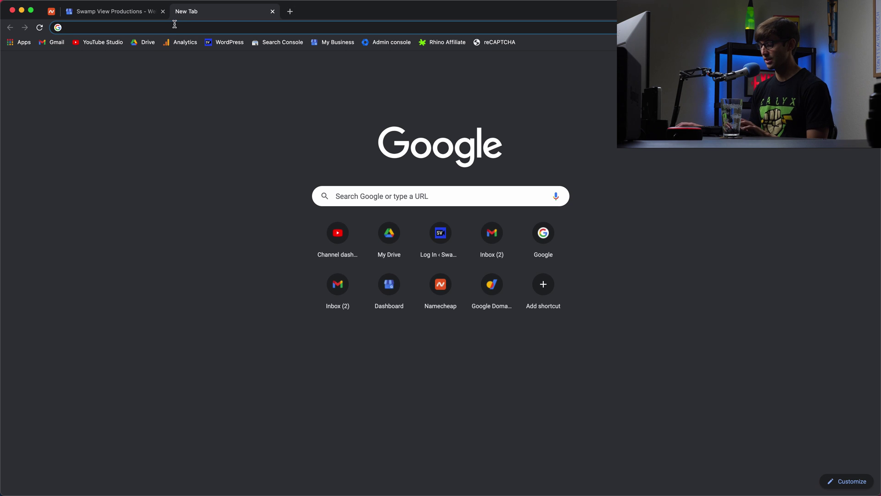
key("super+v")
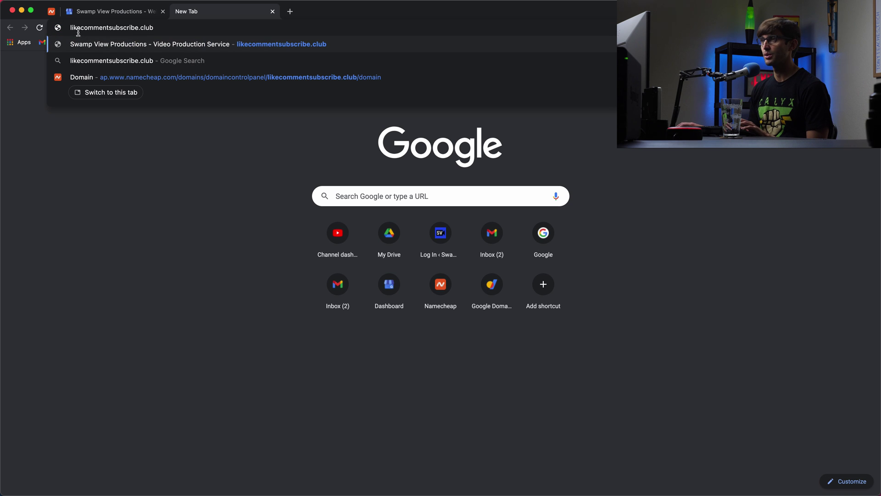
left_click(251, 41)
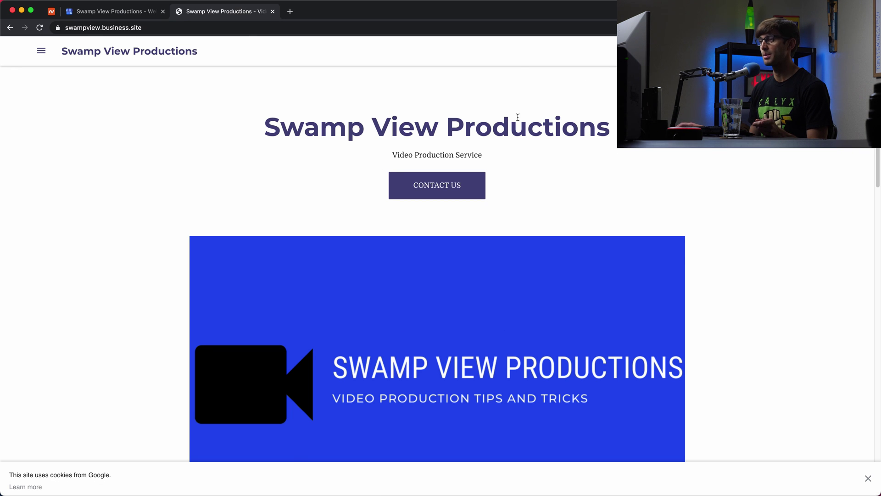
left_click(77, 28)
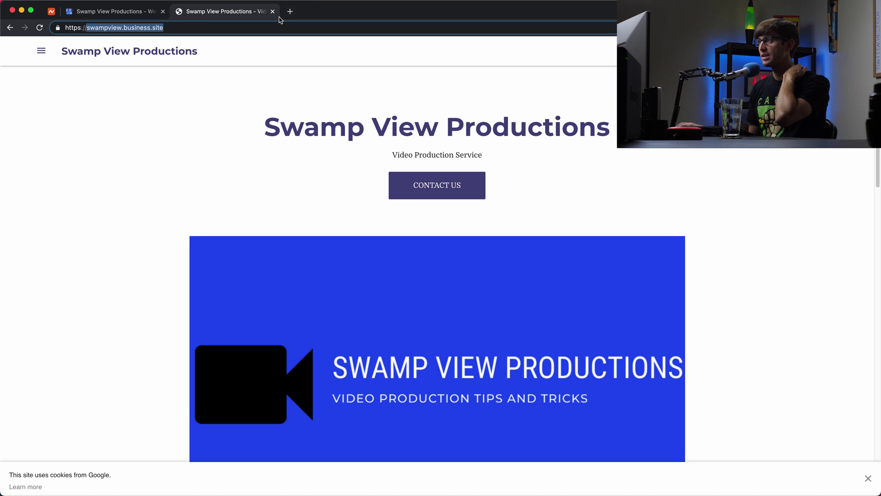
Close the test tab and bring up View more domains from the website's suggested-domain dropdown.
left_click(273, 12)
left_click(149, 13)
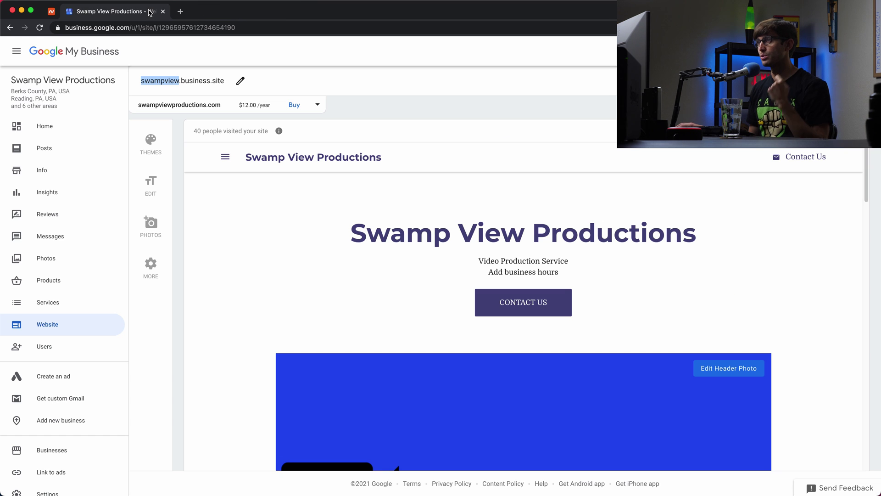
left_click(384, 84)
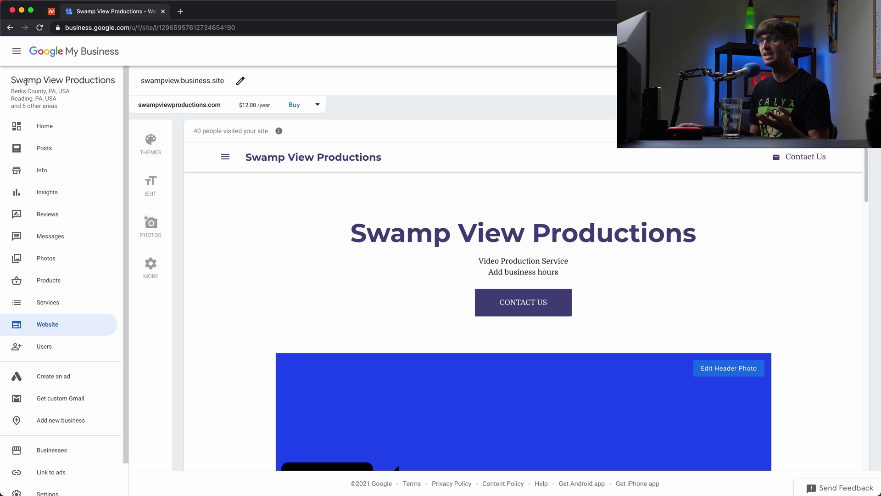
left_click_drag(113, 80, 11, 79)
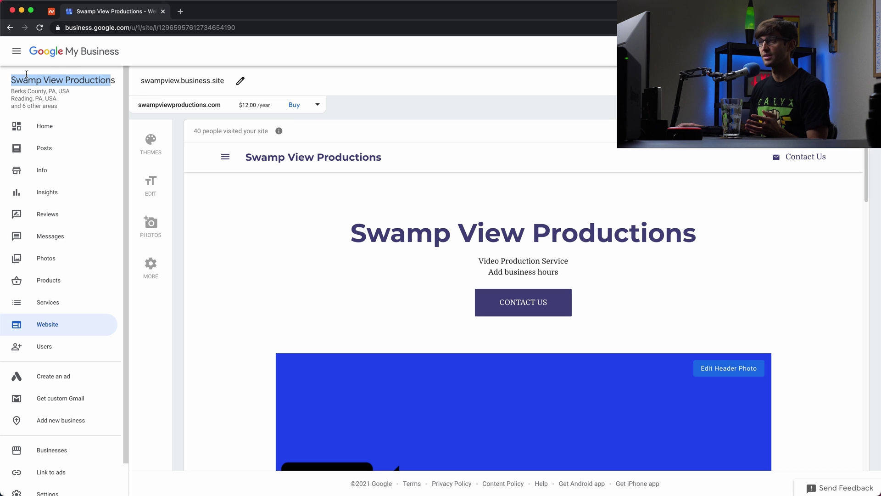
left_click(155, 106)
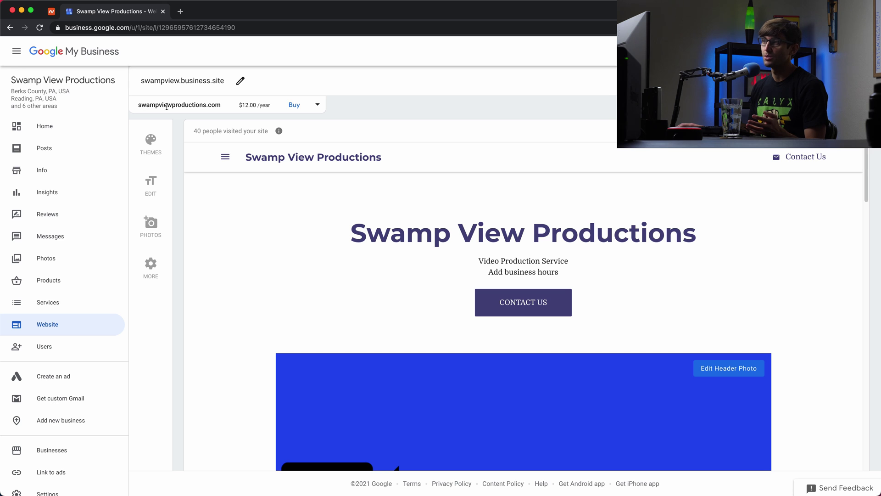
left_click(319, 106)
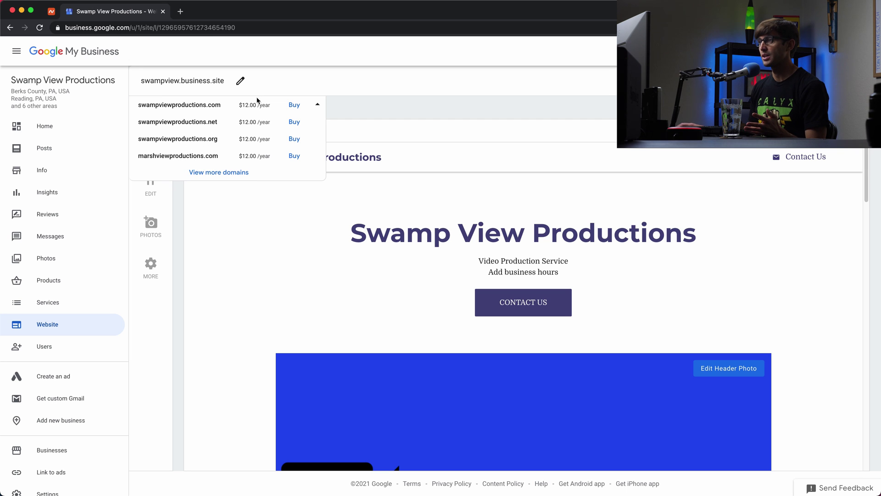
left_click(217, 173)
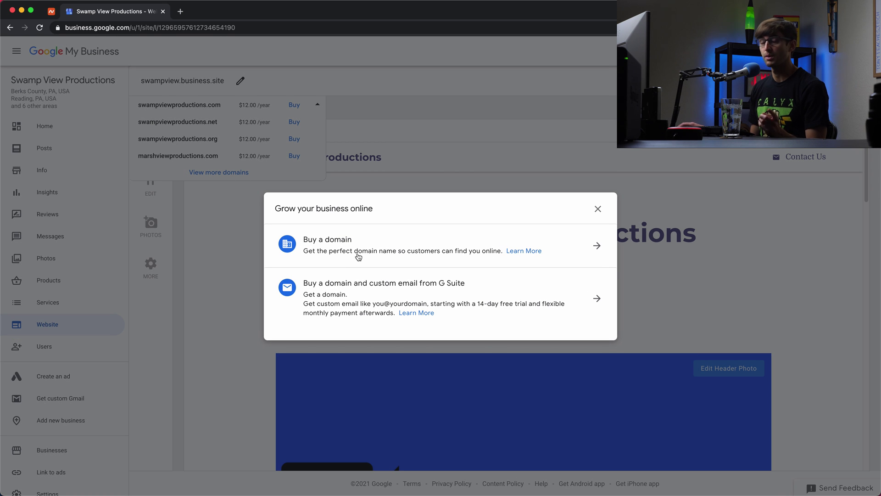
Buy a domain, then reload the website editor so it offers careerquitter.com.
left_click(413, 244)
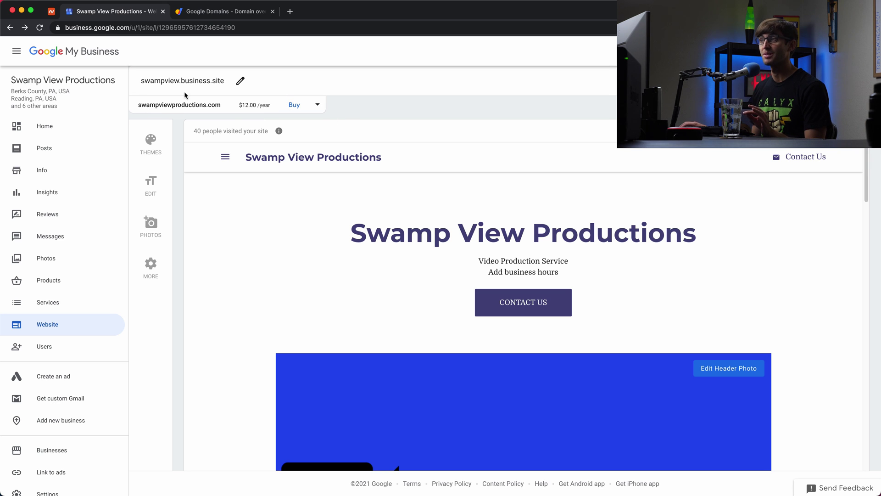
left_click(192, 28)
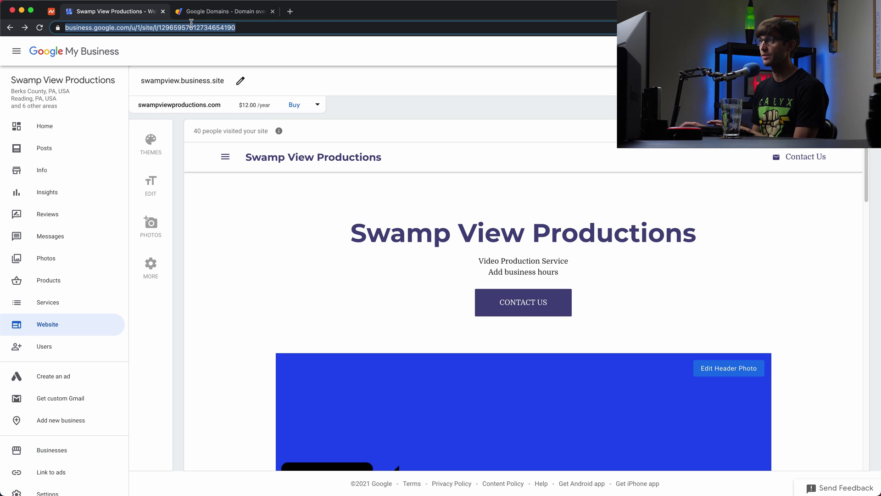
key("Return")
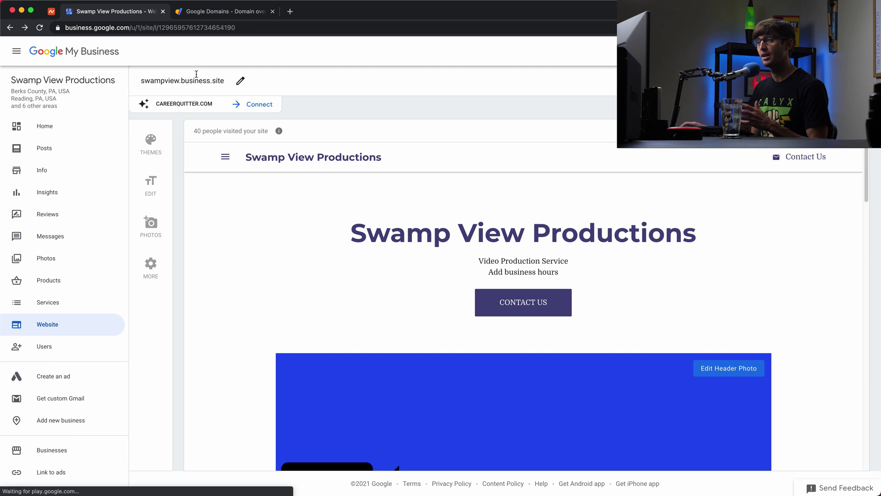
Check that careerquitter.com is the only domain listed under My domains, then return to My Business.
left_click(216, 12)
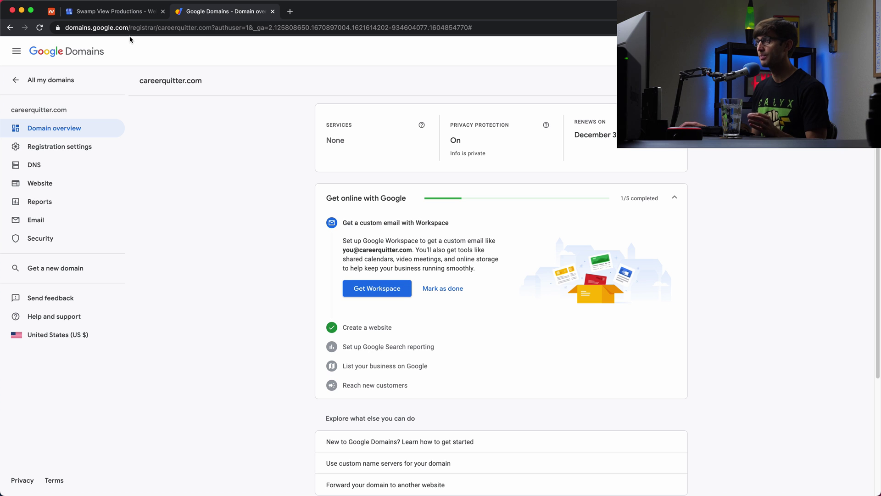
double_click(60, 112)
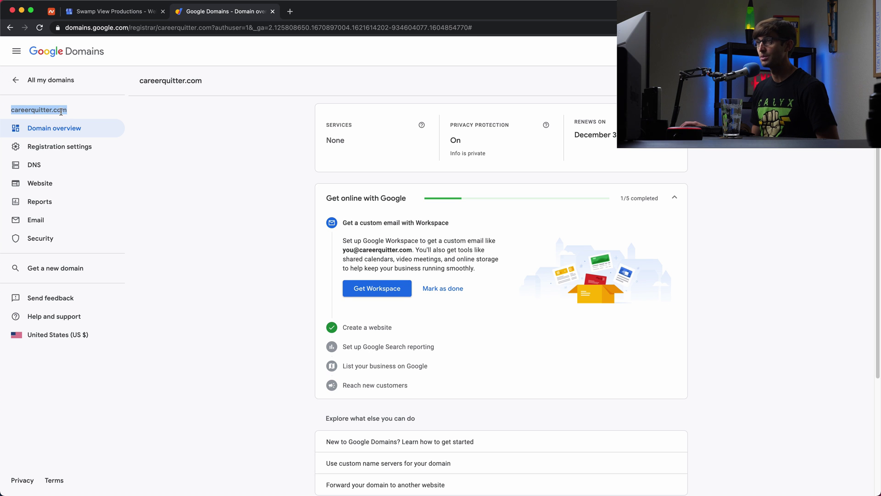
left_click(52, 79)
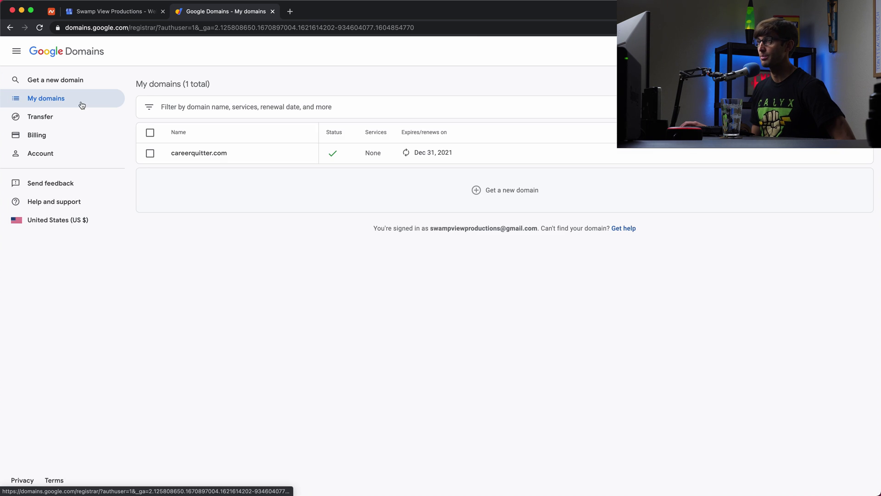
left_click(214, 152)
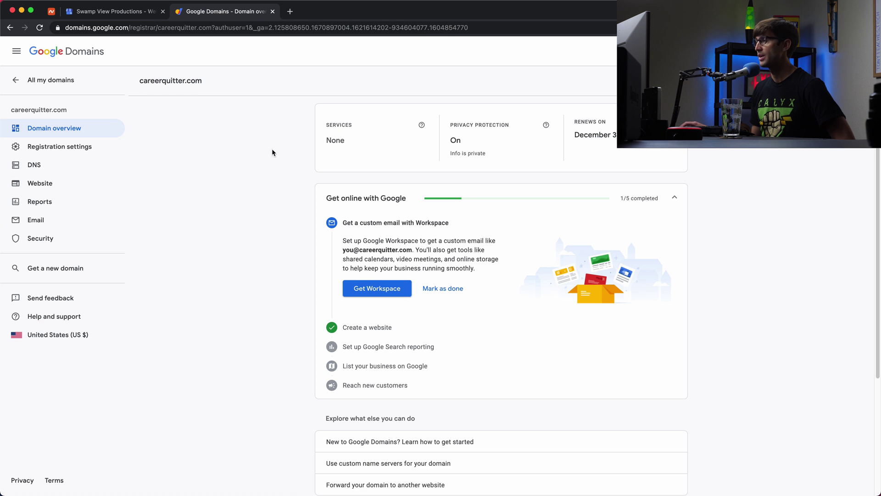
left_click(147, 14)
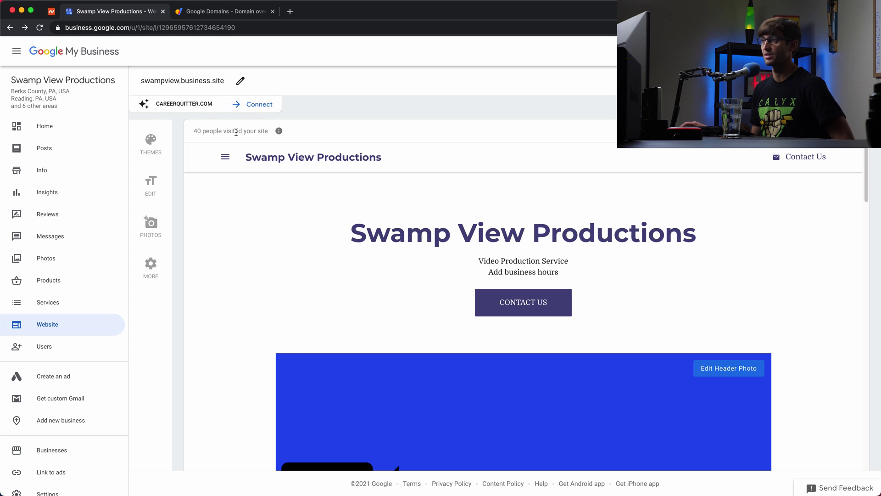
Connect CAREERQUITTER.COM to the Swamp View Productions website and confirm the connection.
left_click(241, 109)
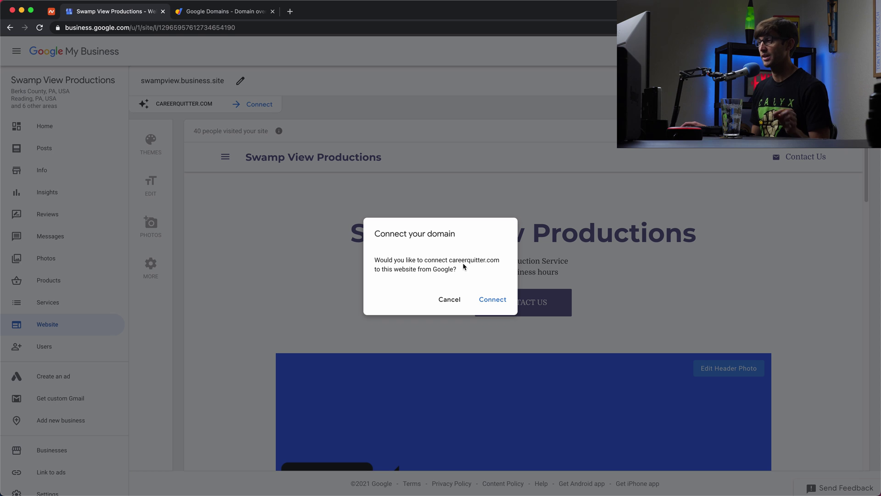
left_click(497, 300)
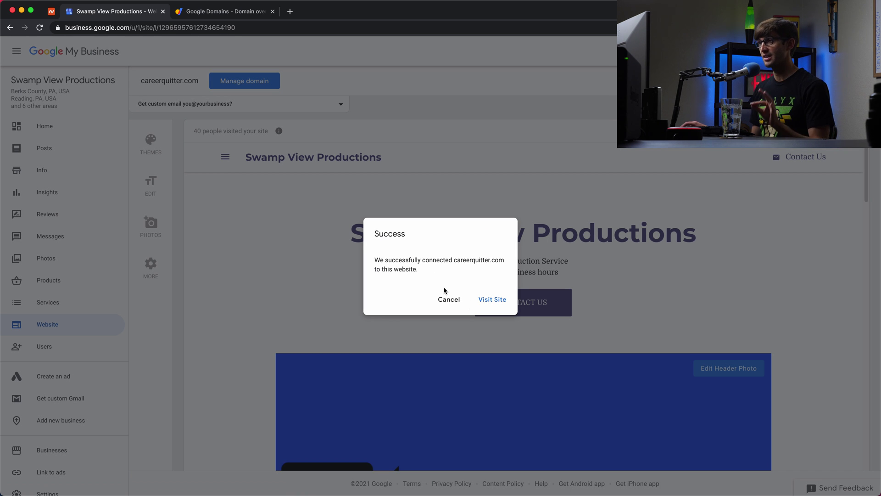
left_click(248, 13)
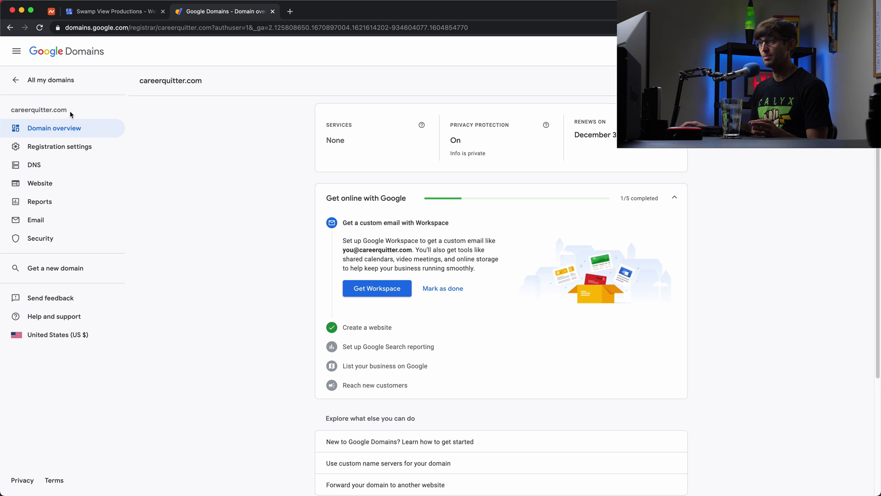
Open the careerquitter.com DNS settings and reload the page for fresh status.
left_click(52, 164)
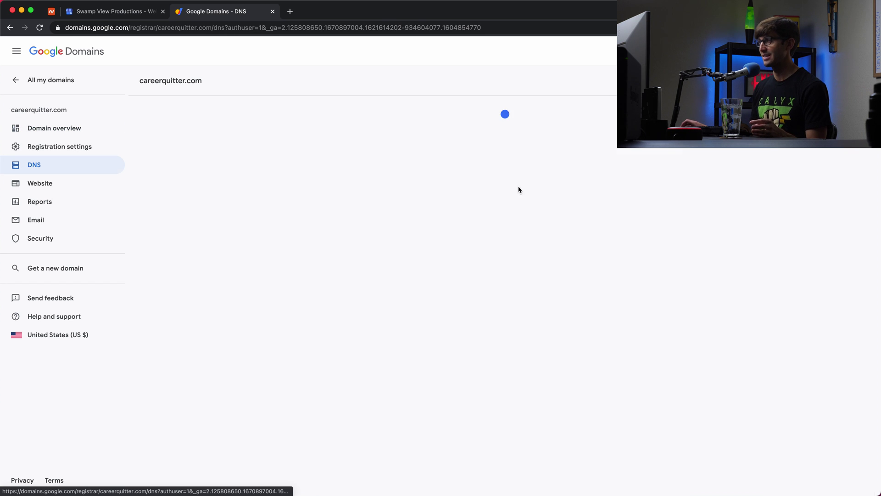
scroll(428, 180, "down", 4)
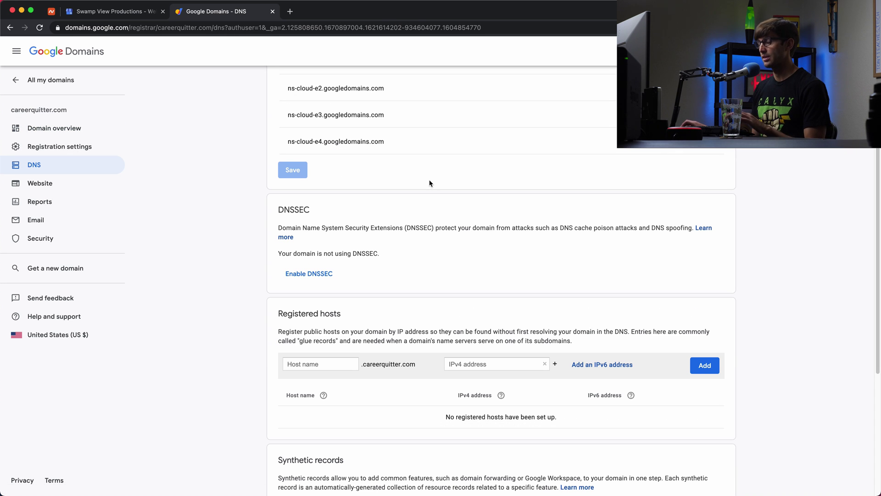
scroll(430, 185, "down", 5)
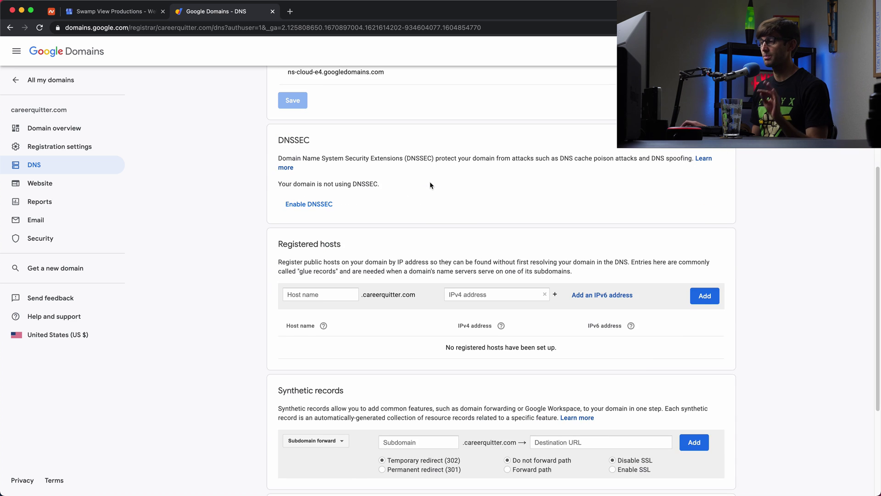
scroll(430, 184, "up", 8)
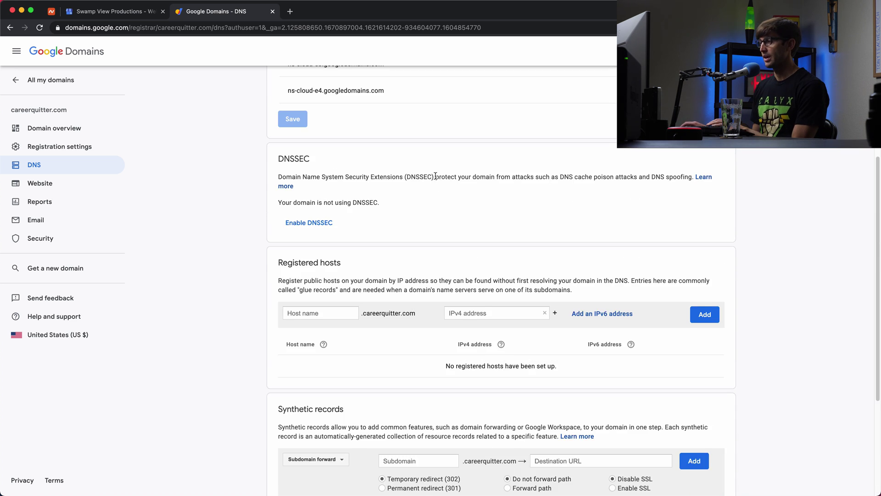
left_click(356, 24)
key("Return")
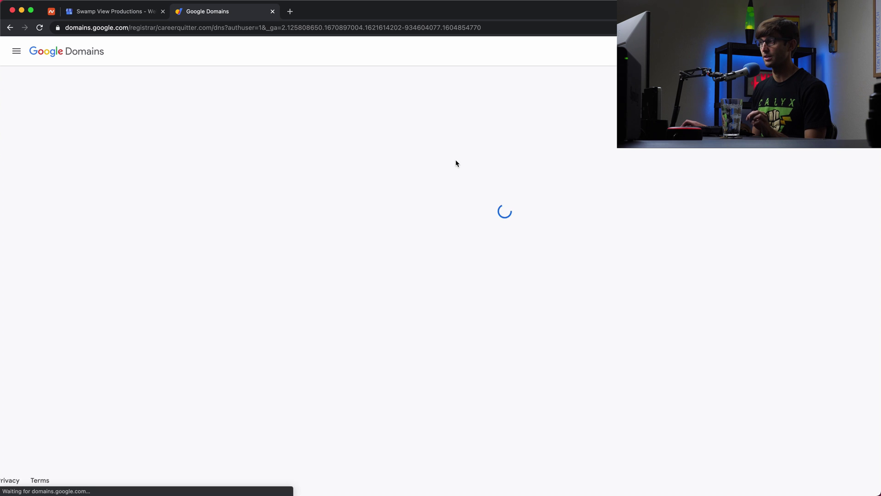
Expand the Google My Business synthetic record and review its up-to-24-hours SSL note.
scroll(456, 163, "down", 6)
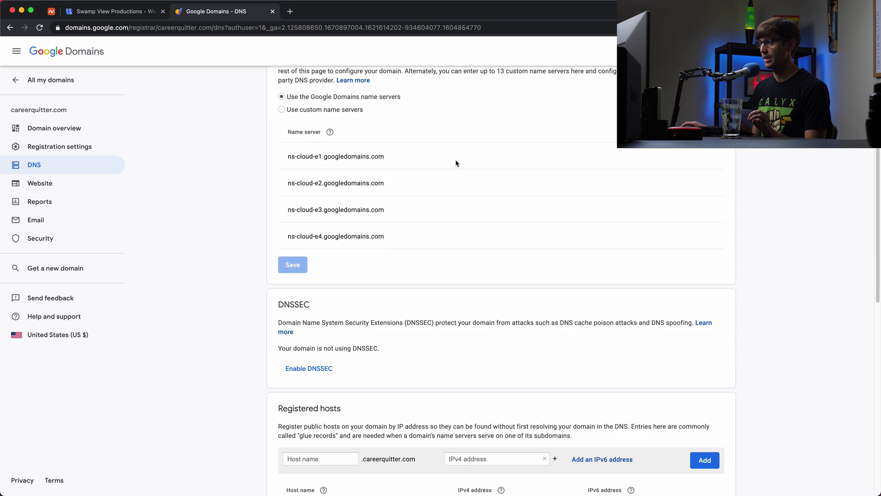
scroll(457, 163, "down", 3)
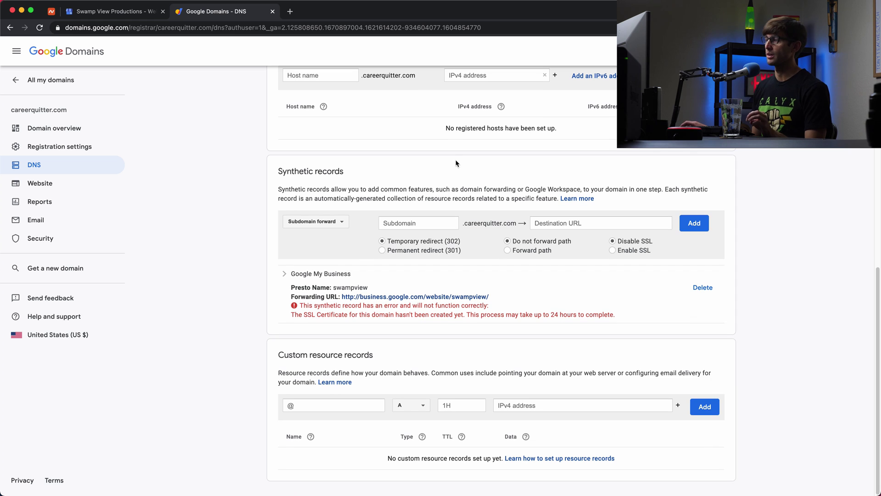
left_click_drag(288, 172, 343, 175)
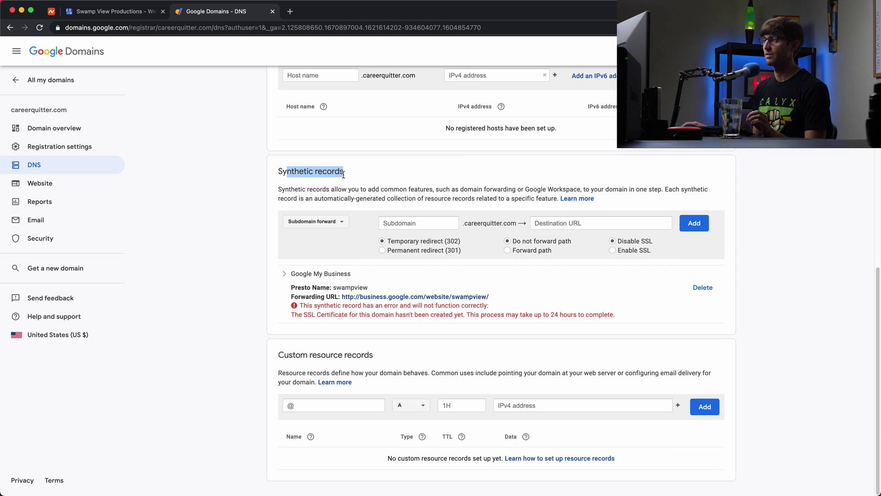
left_click(285, 275)
scroll(334, 312, "down", 1)
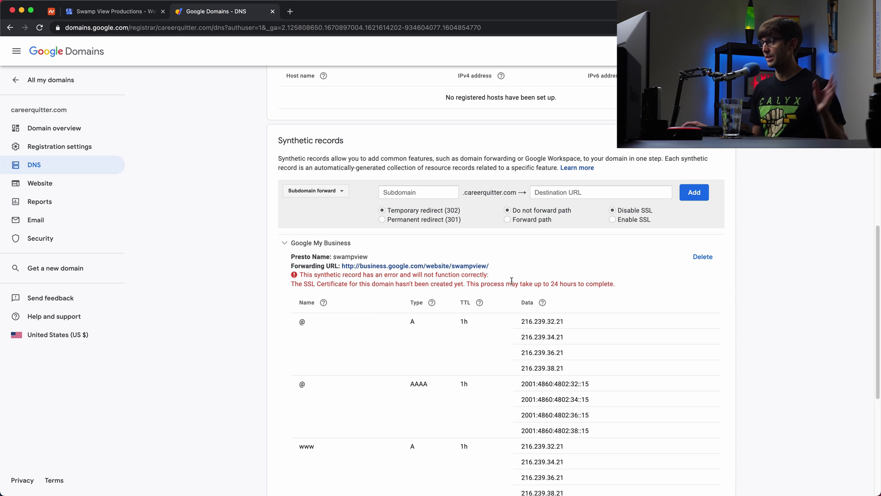
left_click_drag(535, 284, 596, 281)
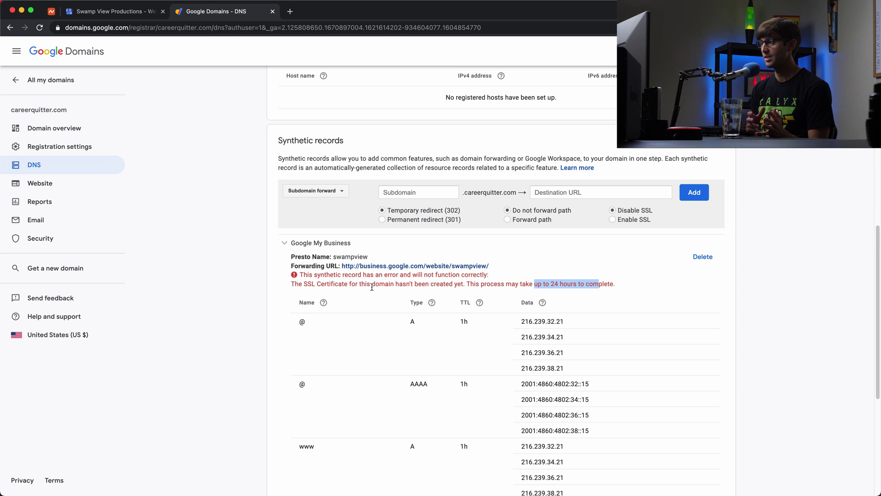
scroll(397, 255, "down", 1)
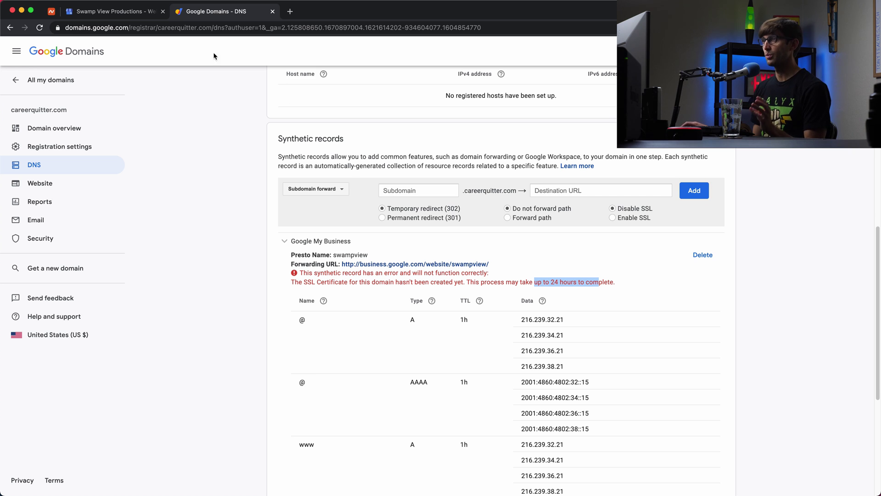
left_click(145, 15)
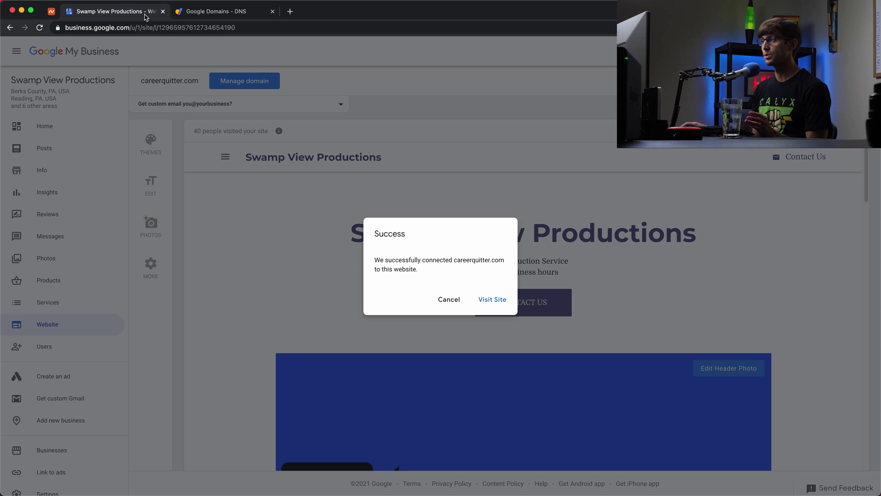
Visit the connected site, then load careerquitter.com, which returns a 404 error.
left_click(500, 303)
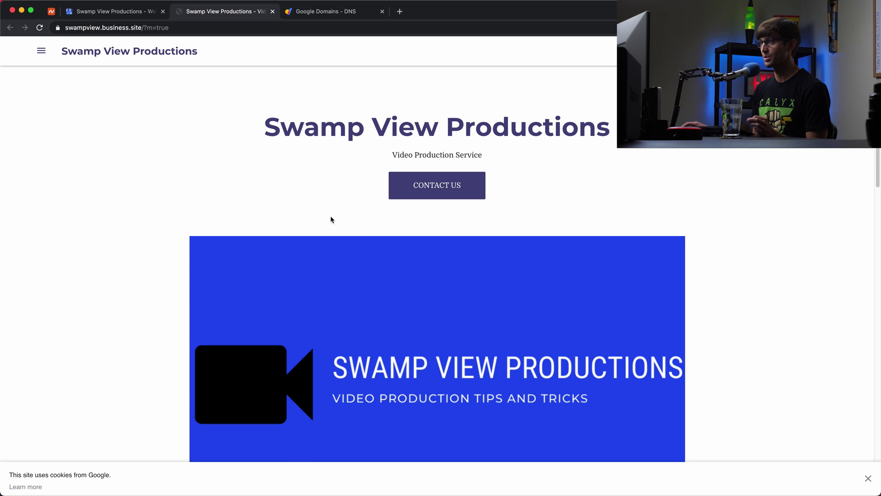
left_click(128, 29)
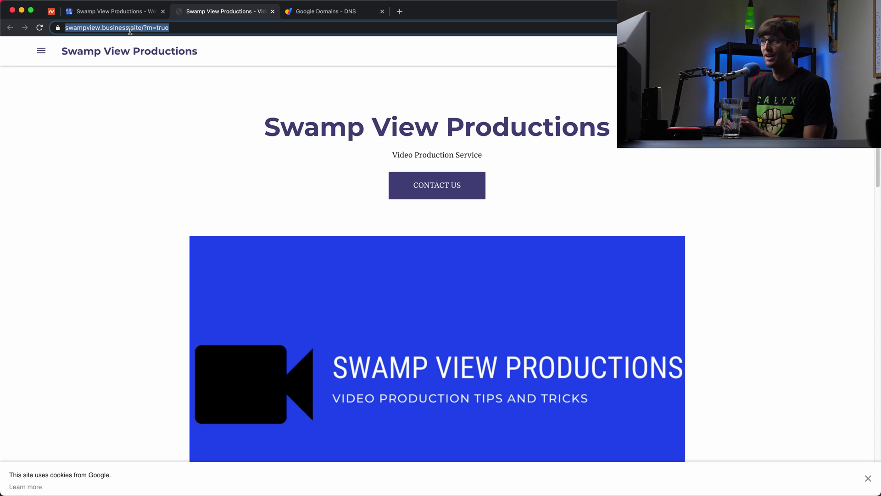
type("care")
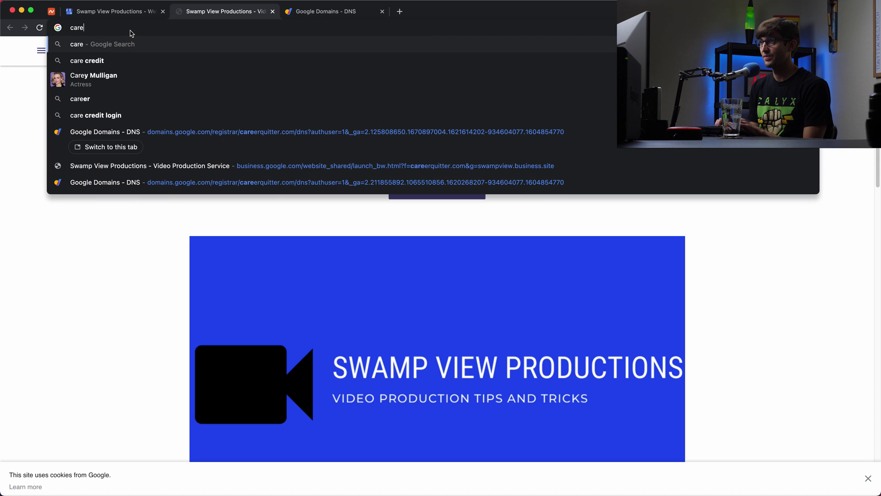
type("erquit")
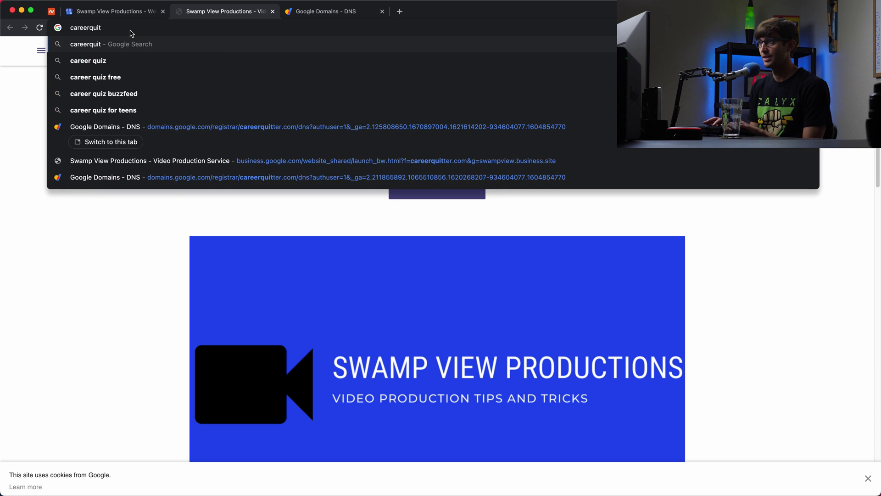
type("ter.com")
key("Return")
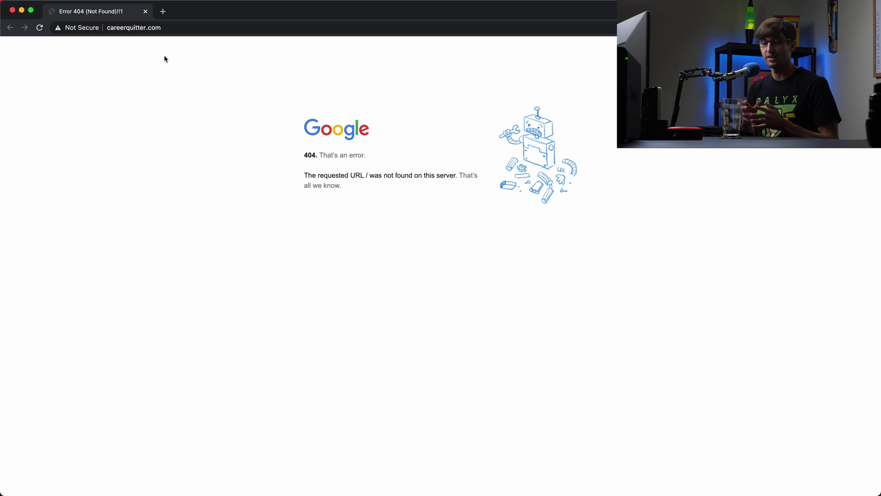
Close the 404 window and collapse the erroring Google My Business synthetic record.
left_click(146, 12)
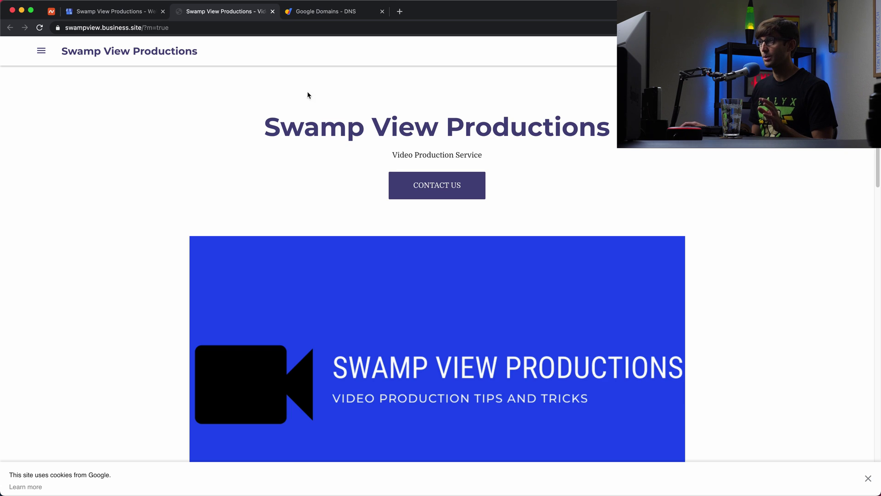
left_click(288, 17)
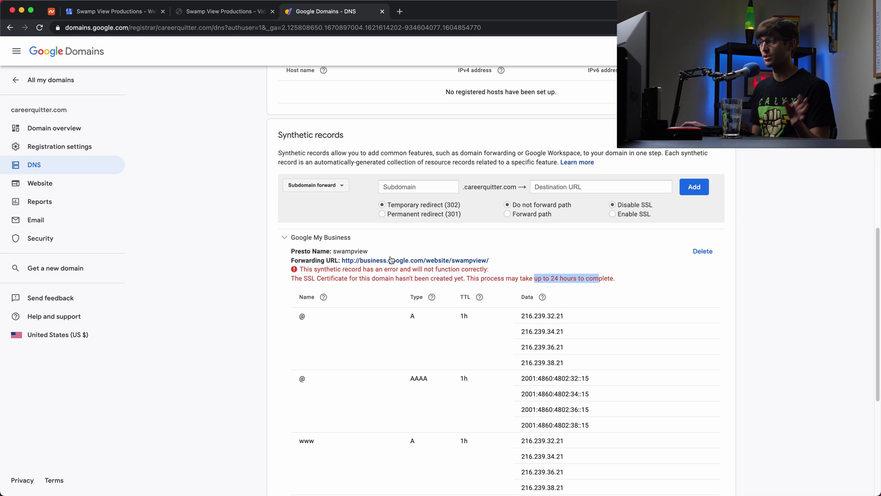
left_click_drag(322, 269, 589, 276)
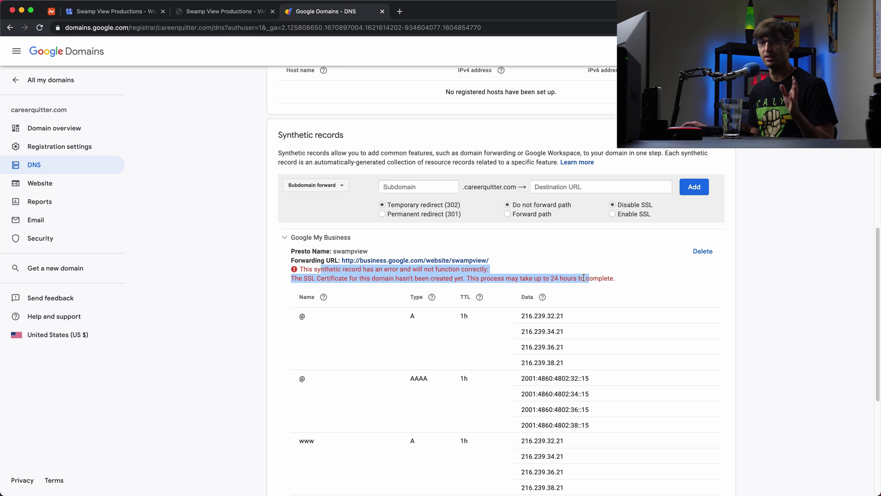
left_click(583, 280)
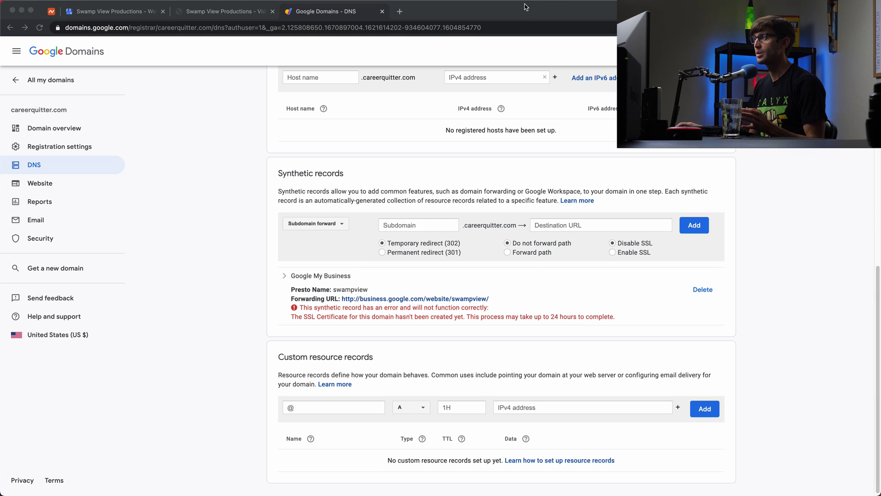
Reload the DNS page and re-expand the record to see its A and AAAA entries.
left_click(514, 26)
key("Return")
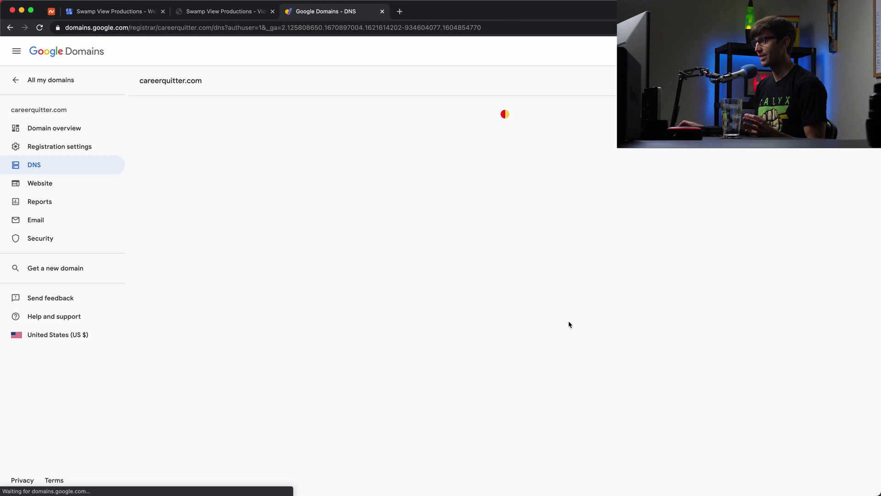
scroll(700, 256, "down", 9)
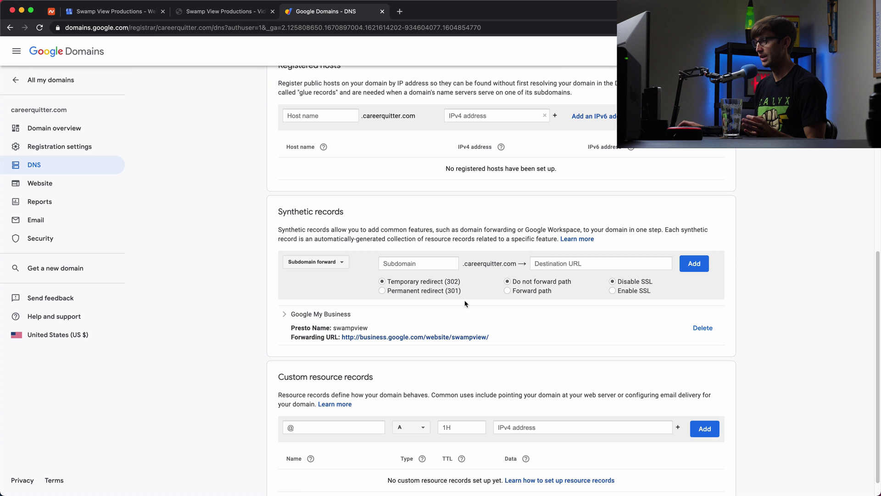
left_click(284, 314)
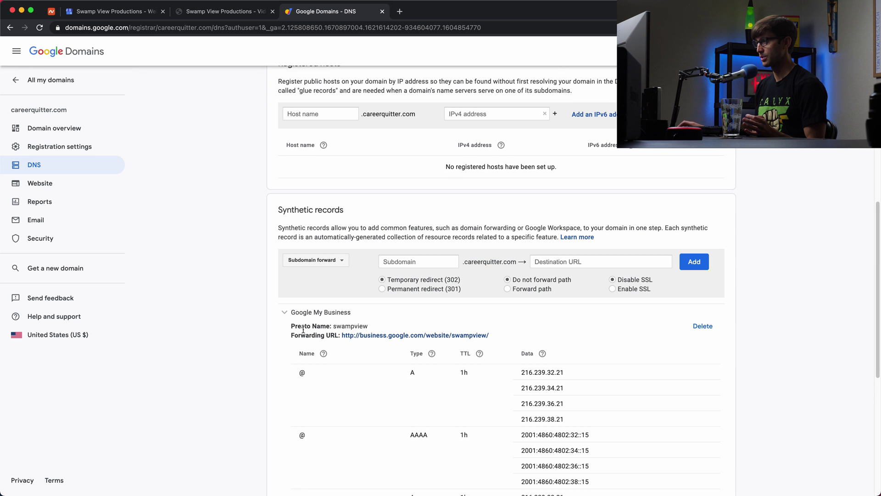
scroll(329, 323, "down", 1)
scroll(329, 352, "down", 1)
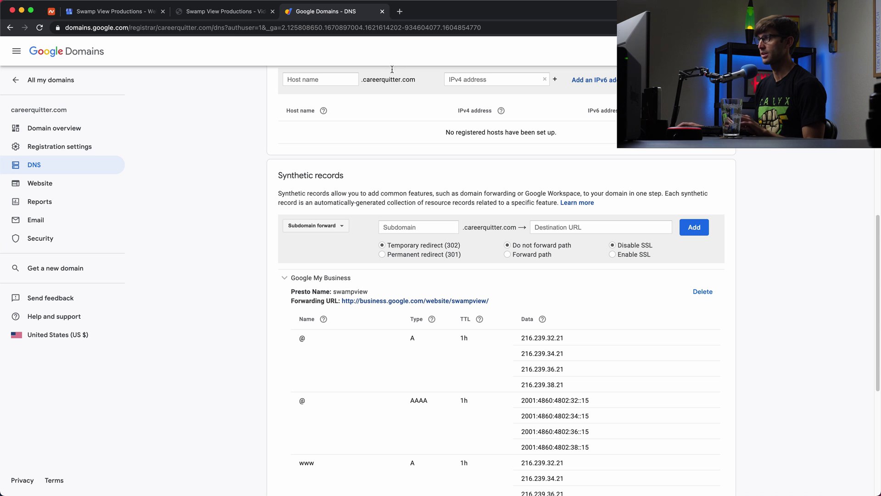
In a new tab, try loading the misspelled address careerquitte.com.
left_click(400, 13)
type("c")
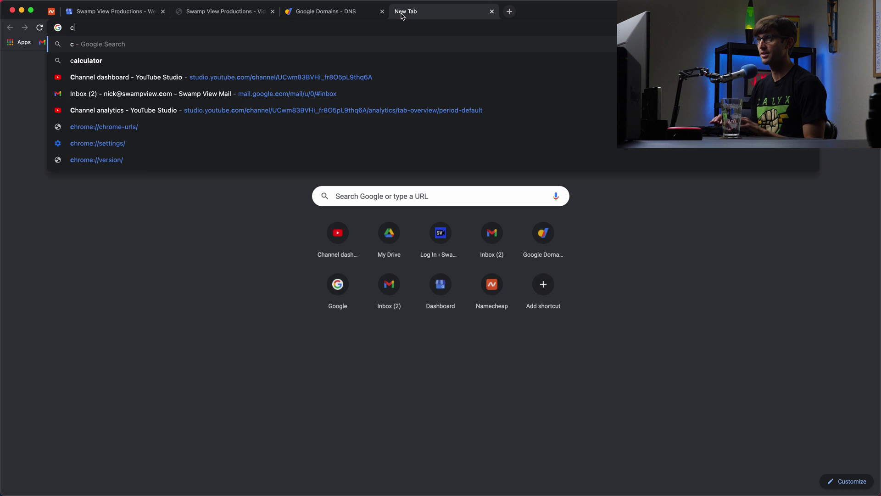
type("areer")
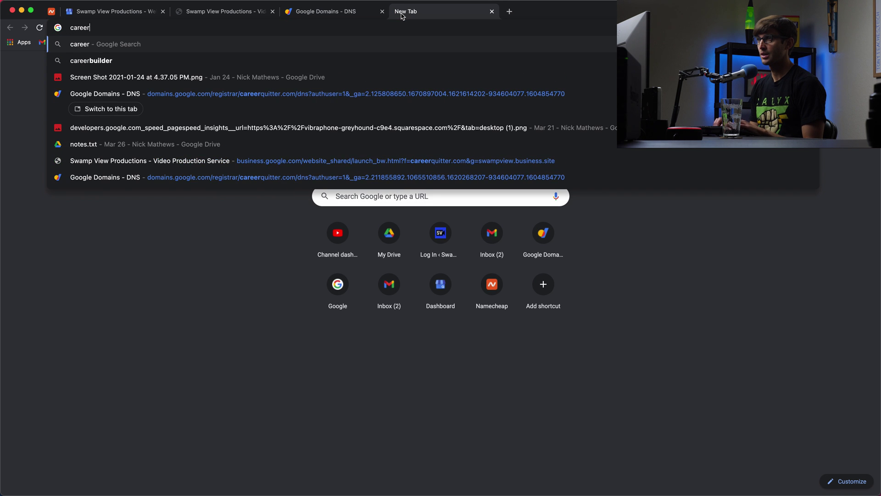
type("quitte.com")
key("Return")
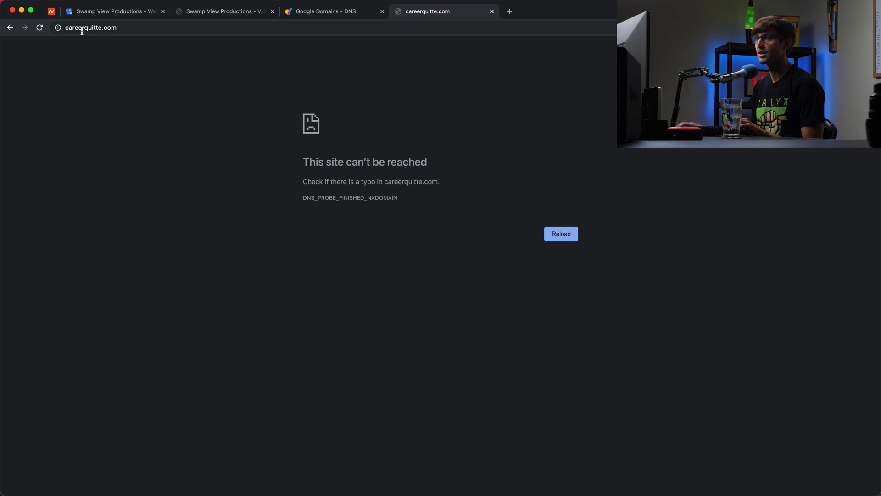
Correct the address to careerquitter.com, load the Swamp View Productions site, and highlight the domain.
left_click(102, 28)
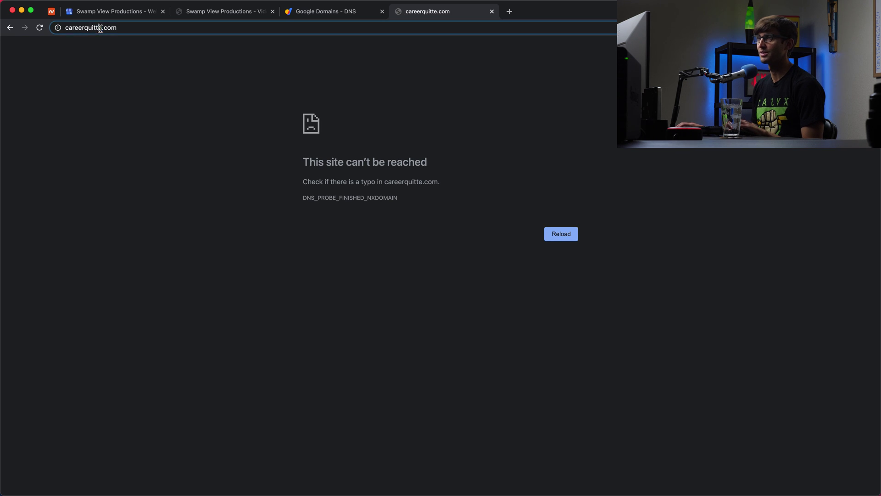
left_click(103, 27)
type("r")
key("Delete")
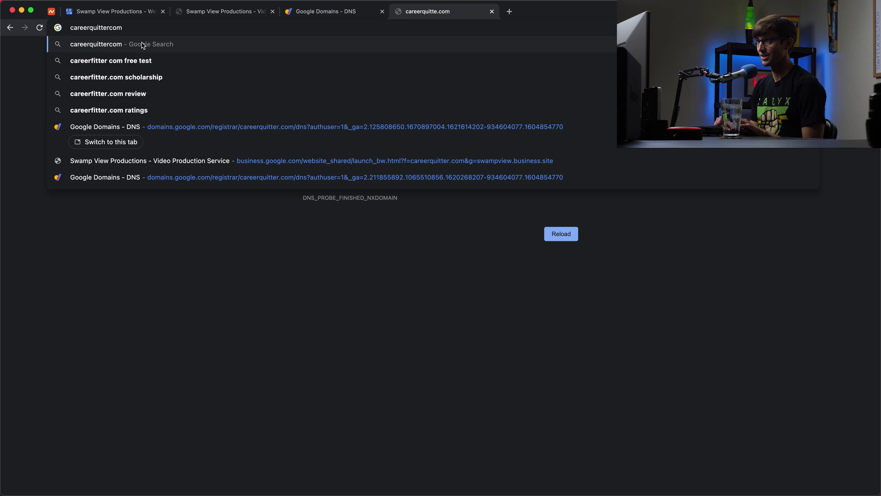
type(".")
key("Return")
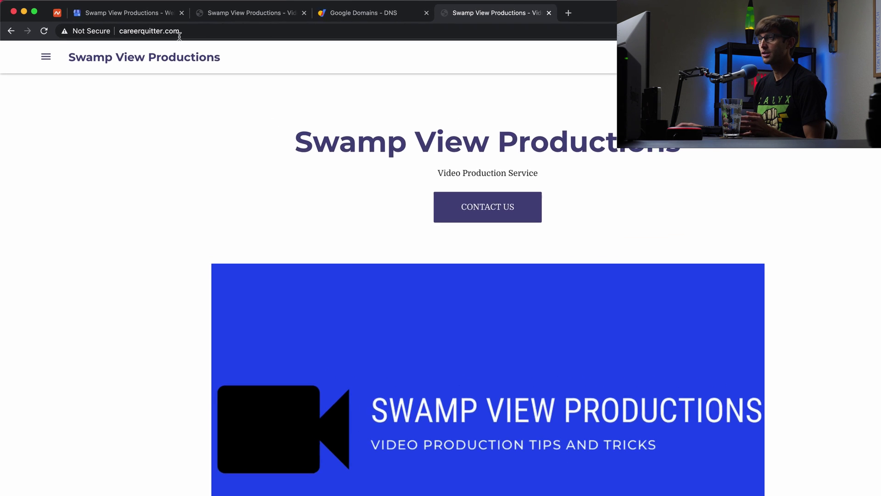
left_click_drag(179, 32, 125, 32)
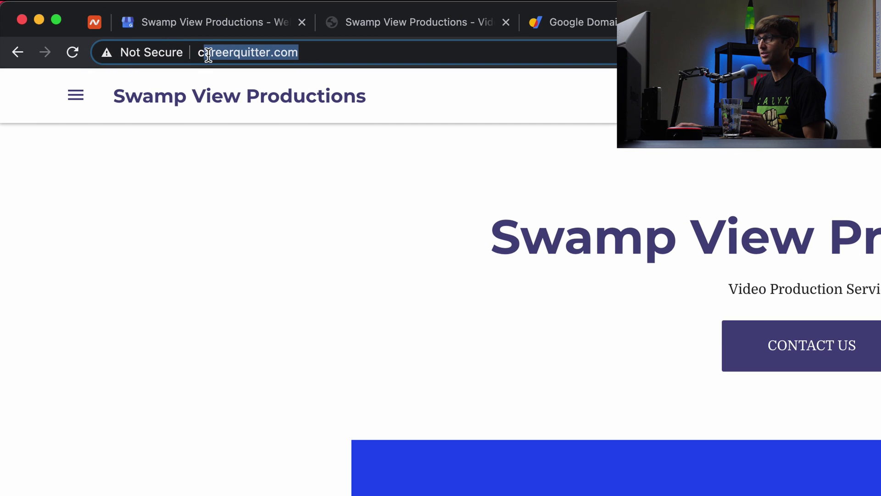
left_click_drag(208, 55, 219, 55)
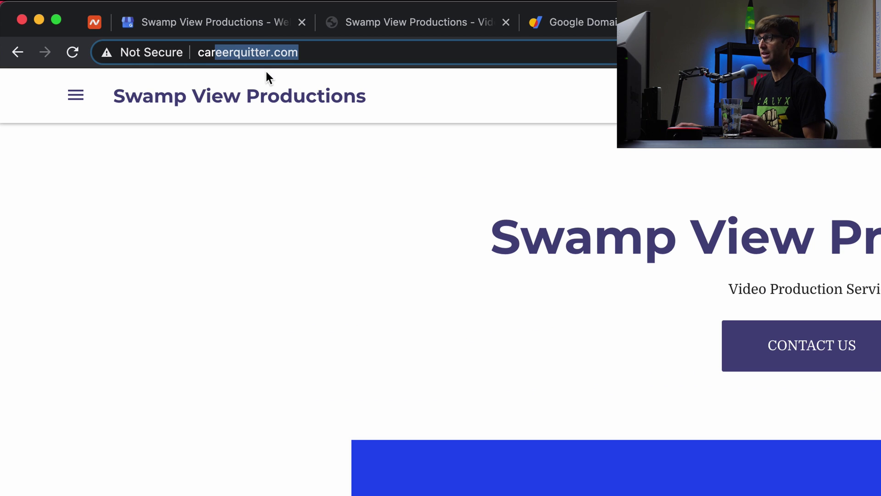